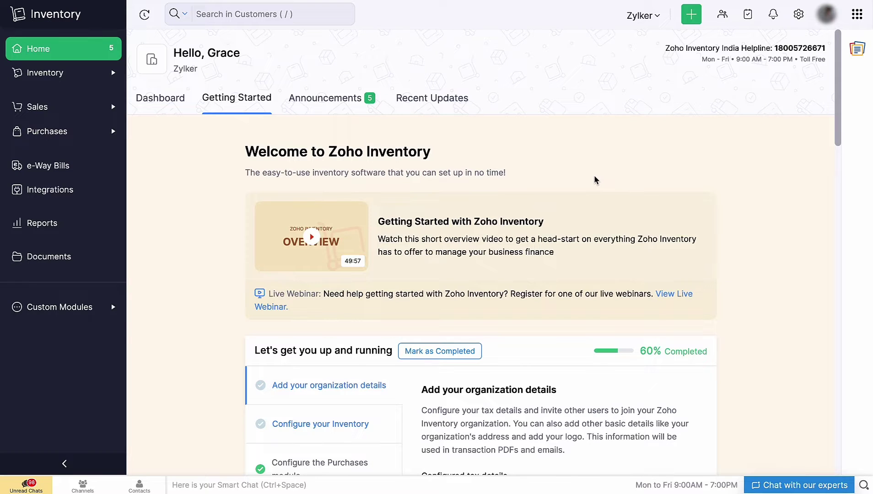
# Turn on Multi-currency Transactions for Each Contact in Customers and Vendors preferences and save.
pyautogui.click(798, 15)
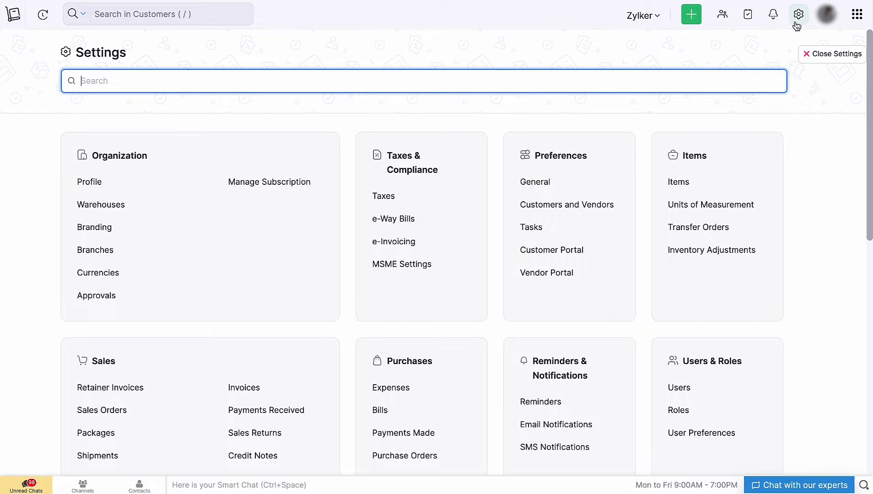
pyautogui.click(563, 206)
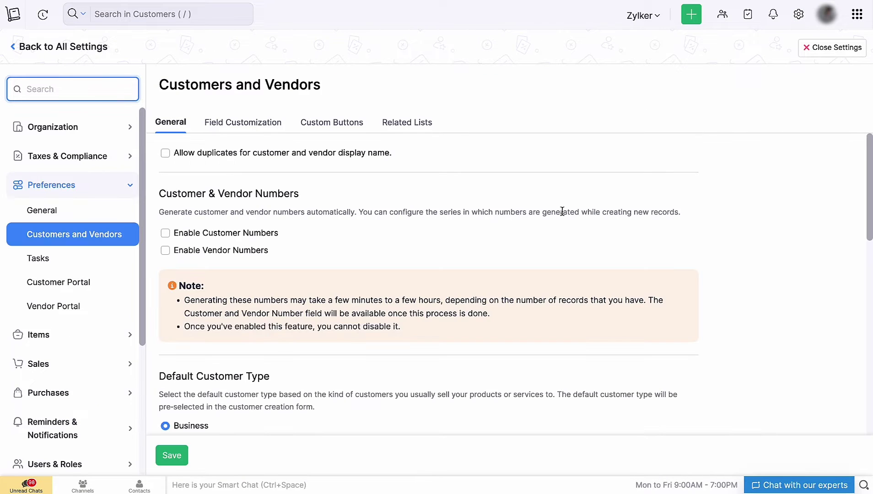
pyautogui.scroll(-2, 562, 211)
pyautogui.scroll(-3, 562, 211)
pyautogui.scroll(-3, 562, 211)
pyautogui.scroll(-1, 562, 211)
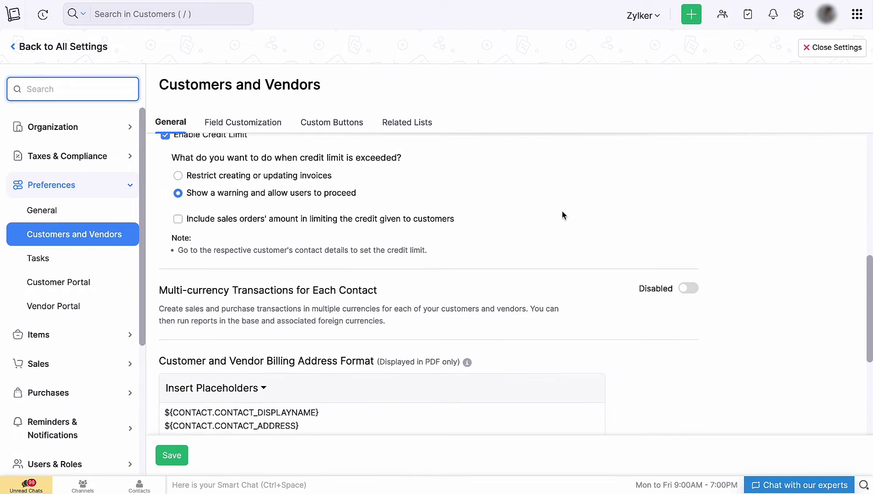
pyautogui.click(695, 291)
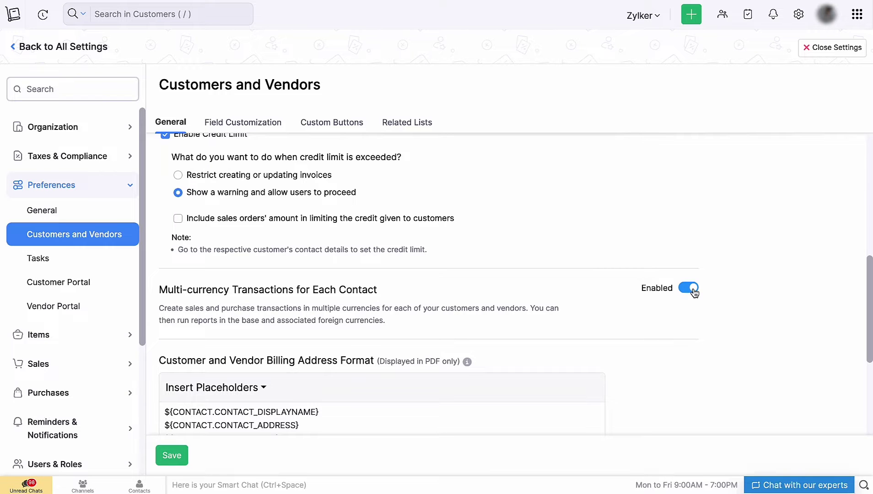
pyautogui.scroll(-1, 694, 292)
pyautogui.click(158, 459)
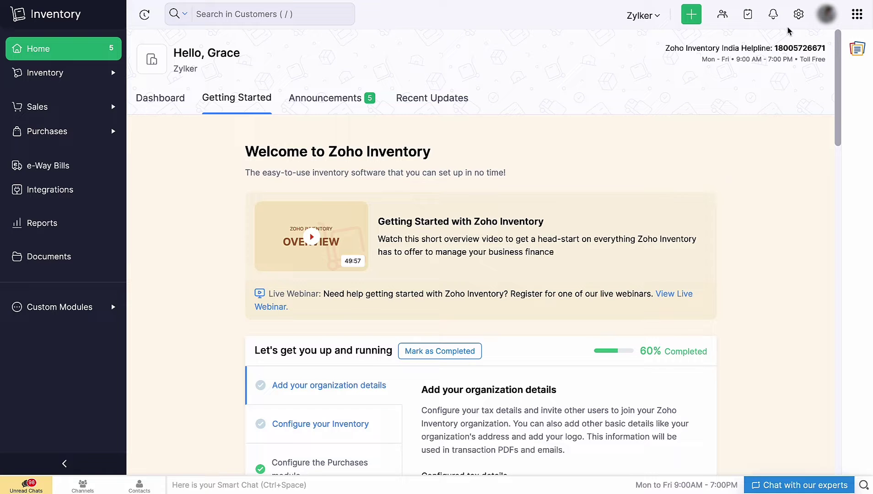
# Enable and confirm automatic exchange rate feeds in the organisation's Currencies settings.
pyautogui.click(797, 21)
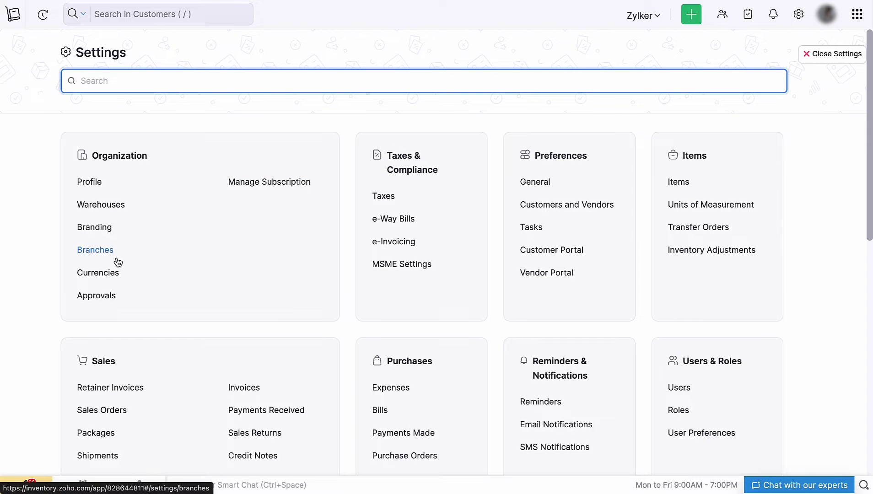
pyautogui.click(99, 274)
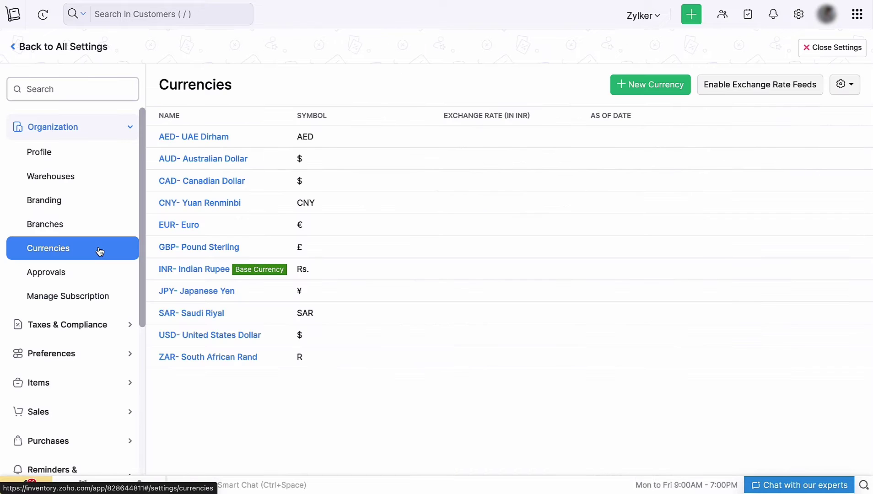
pyautogui.click(760, 89)
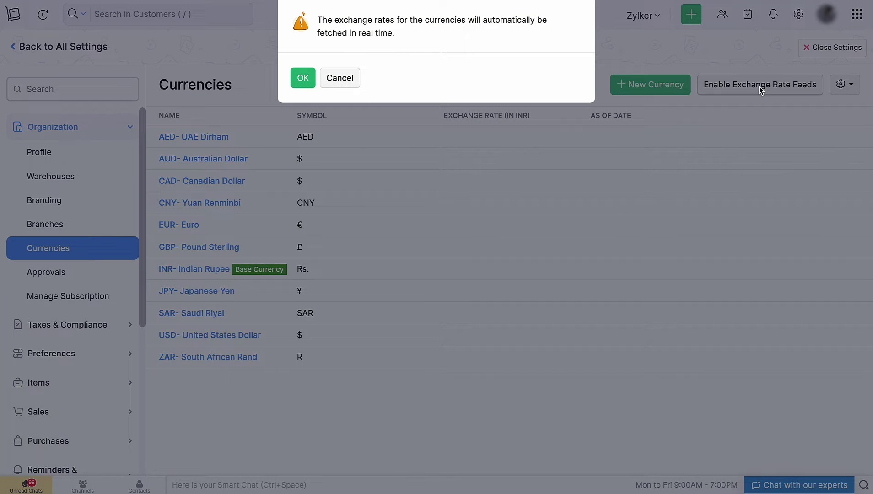
pyautogui.click(303, 78)
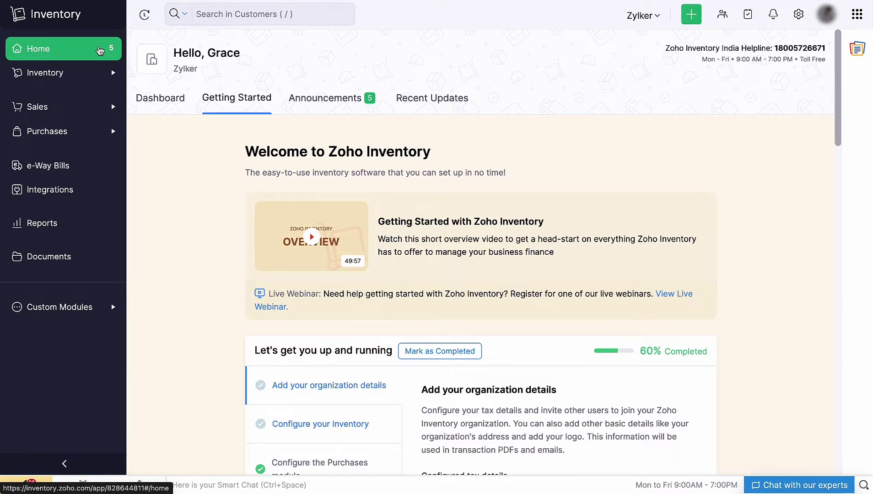
# Start a new invoice for Grace Kelly with currency set to AED - UAE Dirham.
pyautogui.click(95, 106)
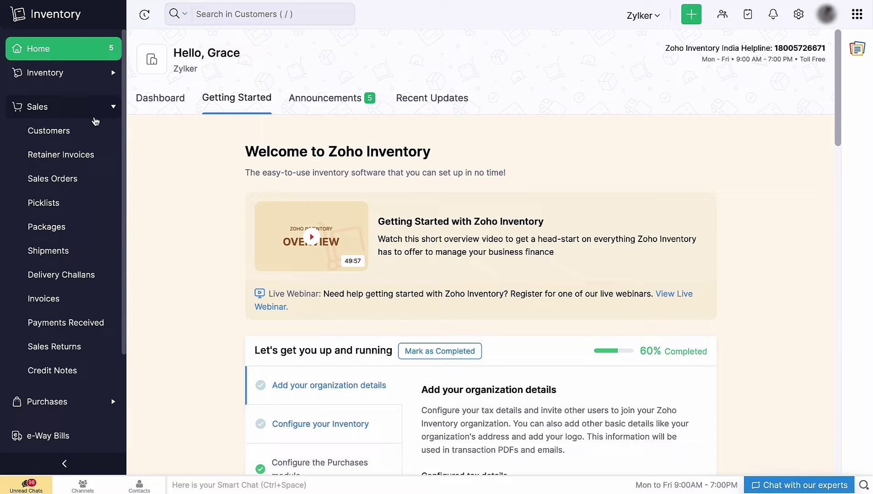
pyautogui.click(112, 298)
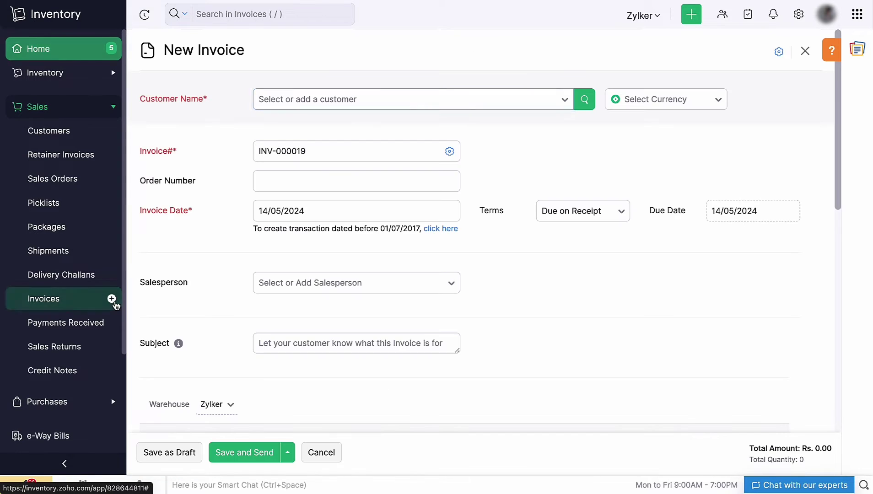
pyautogui.click(358, 100)
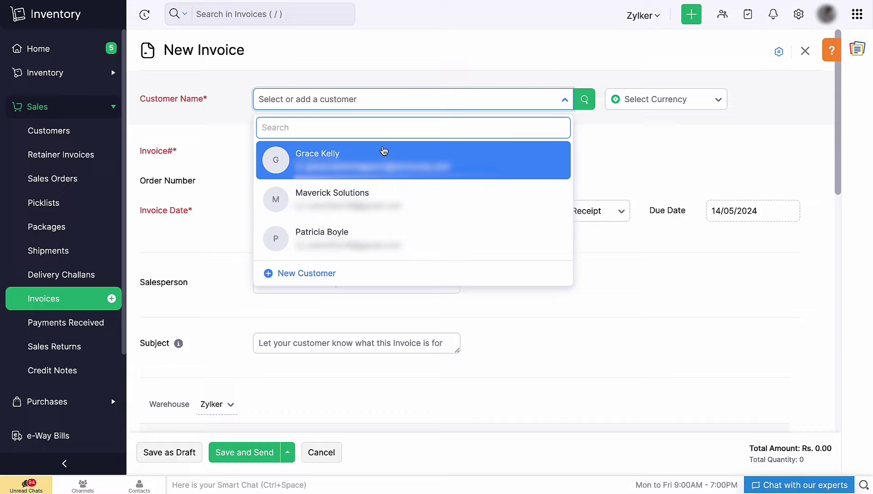
pyautogui.click(385, 153)
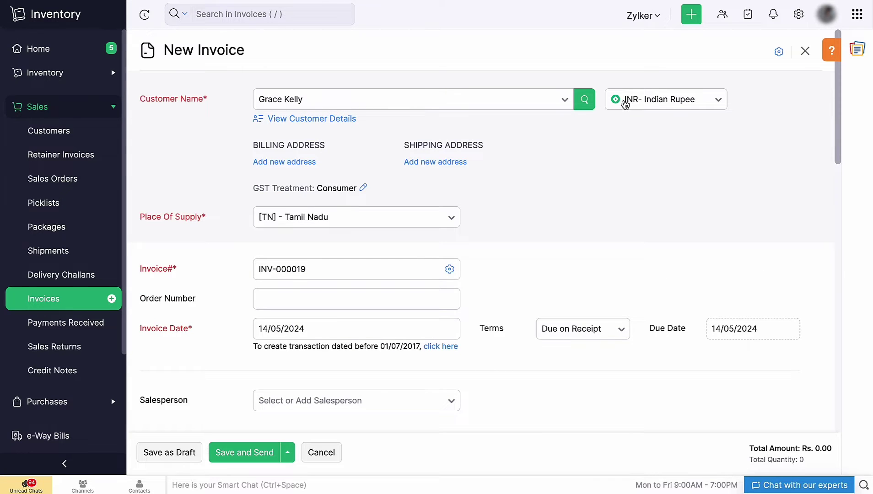
pyautogui.click(626, 104)
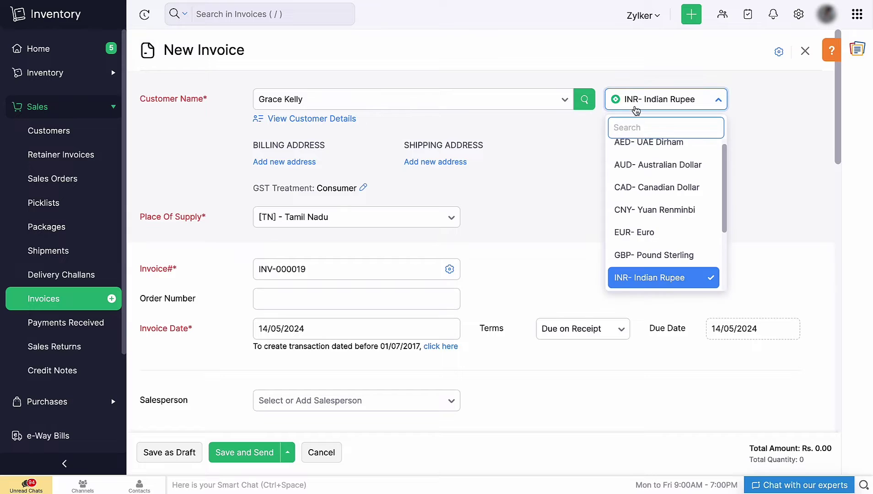
pyautogui.click(653, 145)
pyautogui.scroll(-5, 657, 156)
pyautogui.scroll(-2, 657, 156)
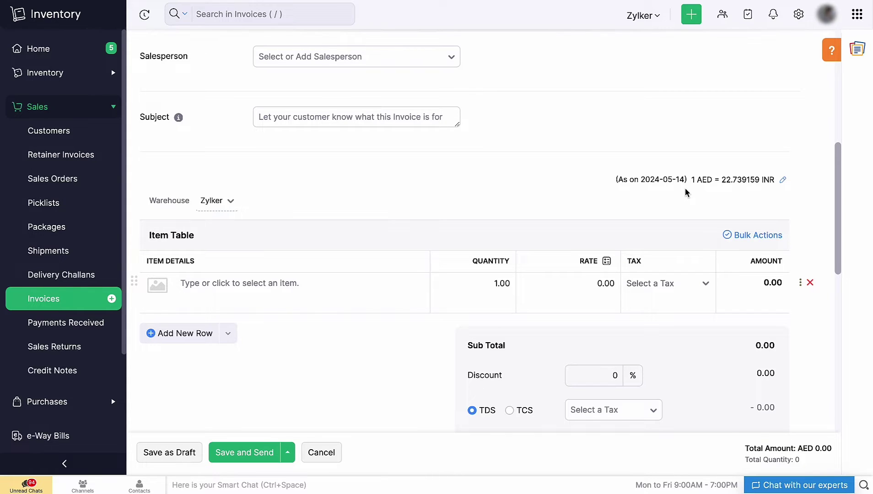
# Save the invoice exchange rate of 22.739159 INR per AED with item prices recalculated.
pyautogui.click(783, 181)
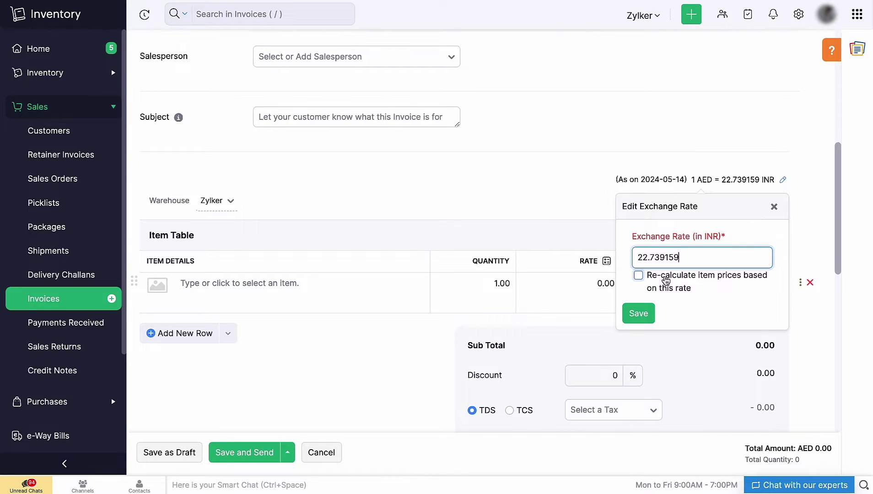
pyautogui.click(665, 280)
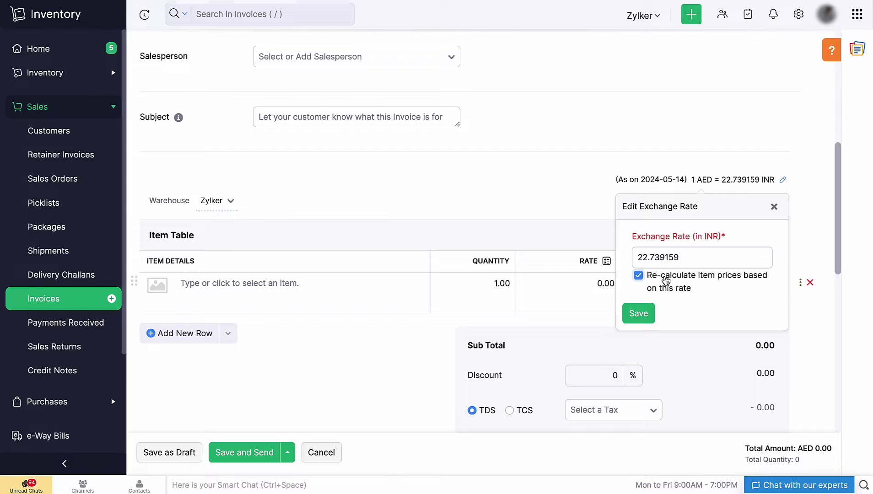
pyautogui.click(639, 313)
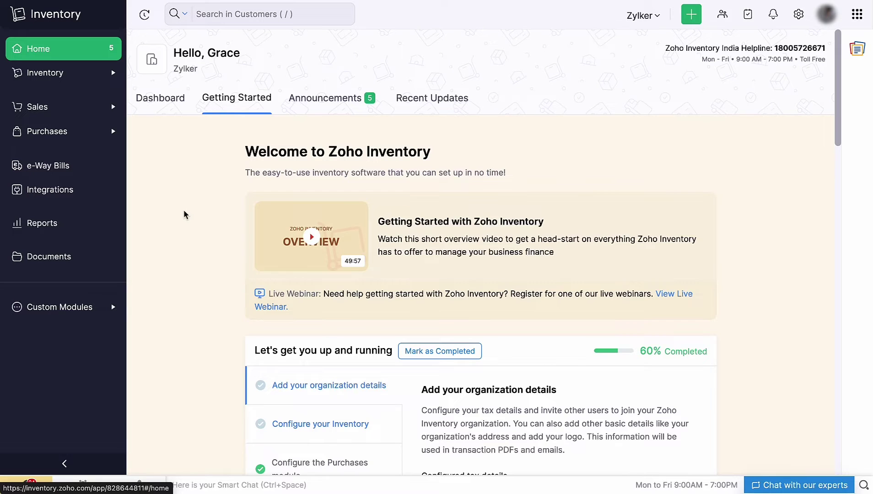
# Start a new received payment from Grace Kelly in AUD currency.
pyautogui.click(101, 108)
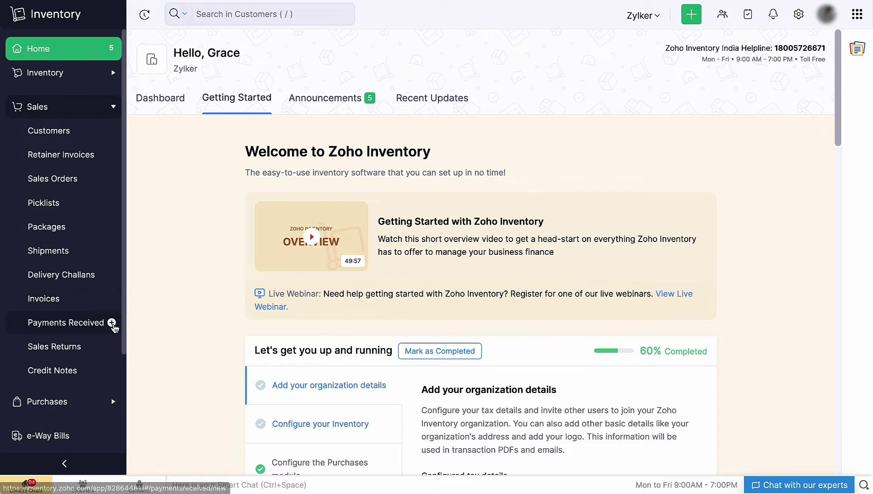
pyautogui.click(111, 322)
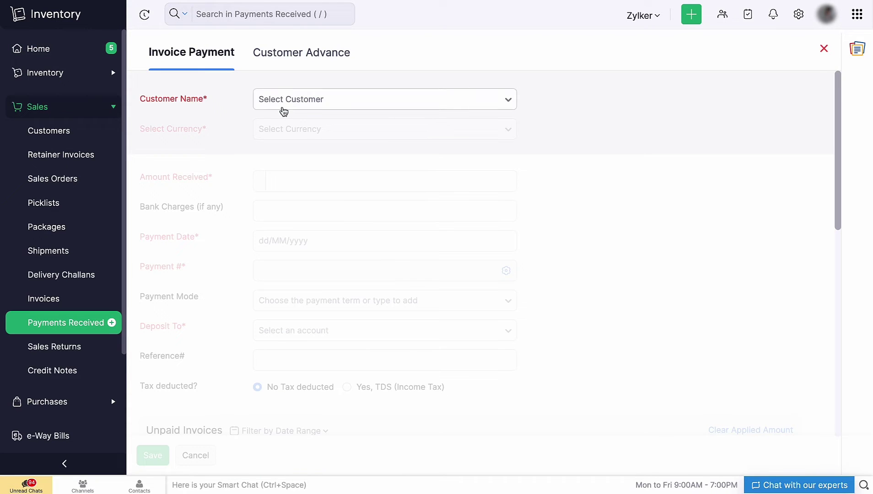
pyautogui.click(282, 109)
pyautogui.click(326, 153)
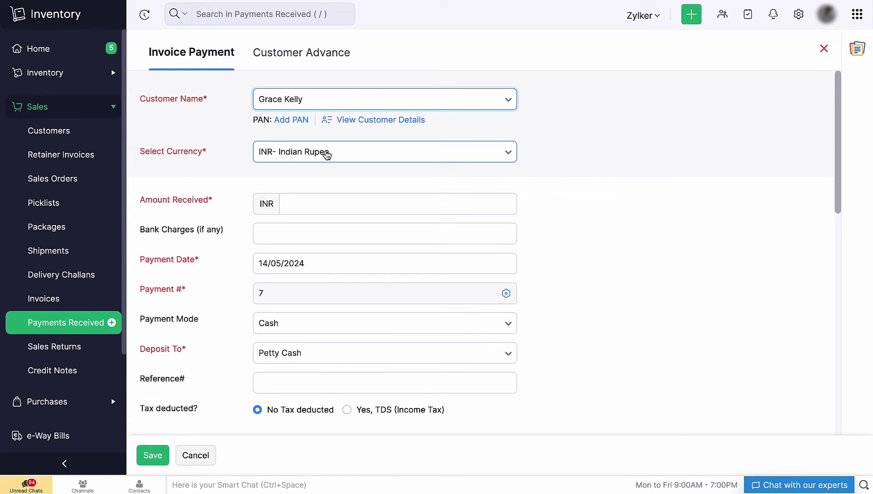
pyautogui.click(326, 154)
pyautogui.click(351, 227)
pyautogui.click(312, 96)
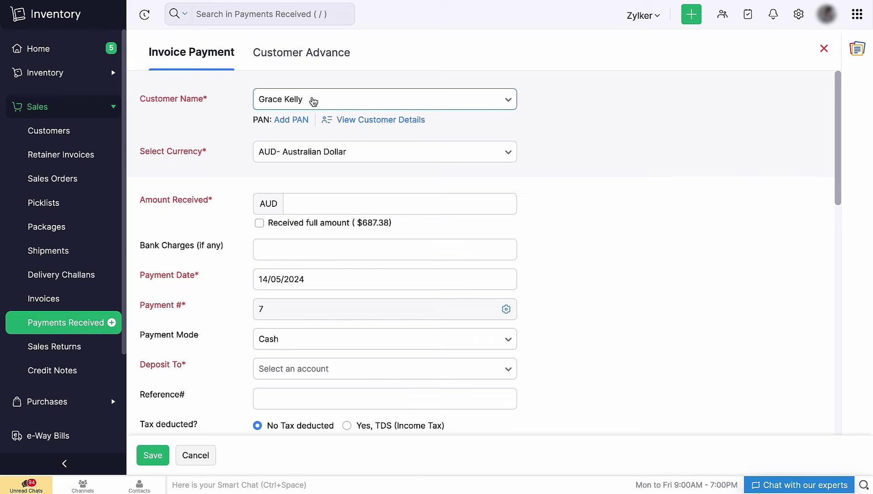
# Mark the full outstanding $687.38 as received and save the payment.
pyautogui.click(340, 202)
pyautogui.scroll(-1, 340, 202)
pyautogui.click(324, 177)
pyautogui.scroll(-2, 324, 177)
pyautogui.scroll(-2, 324, 177)
pyautogui.scroll(-2, 179, 424)
pyautogui.click(156, 455)
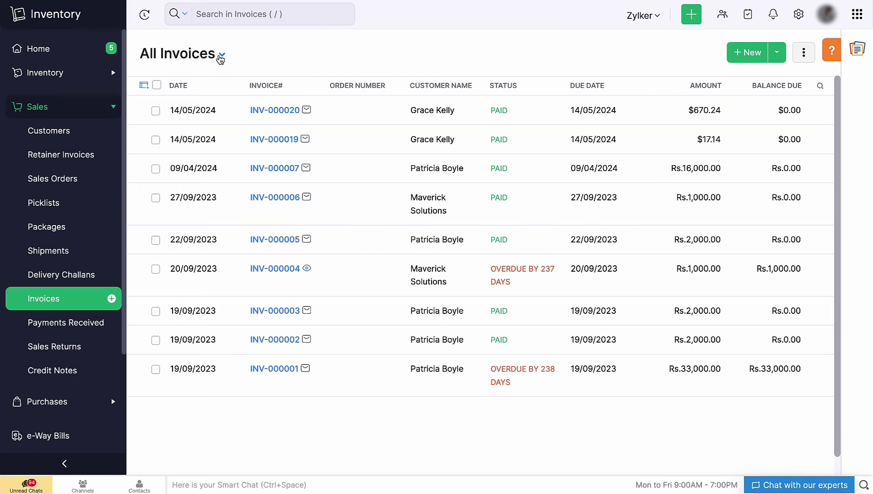
# Save a custom invoice view 'Foreign transactions (AUD)' with criterion Currency is AUD.
pyautogui.click(225, 55)
pyautogui.scroll(-1, 210, 229)
pyautogui.click(203, 300)
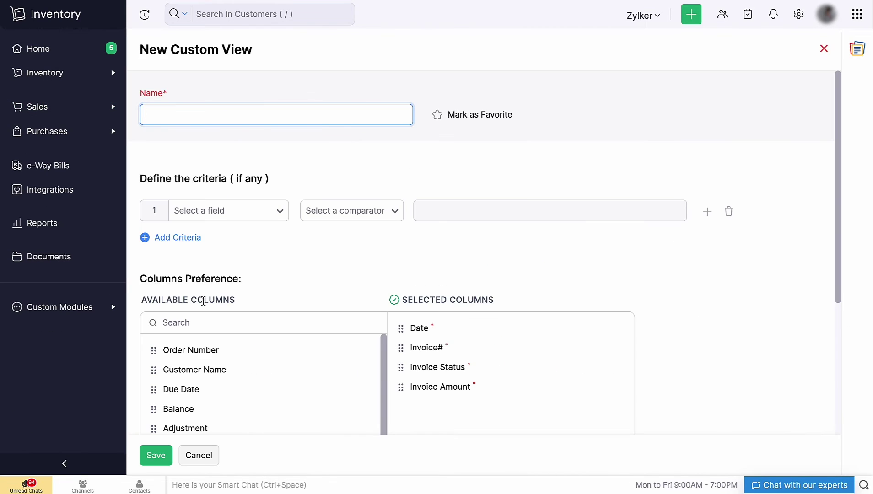
pyautogui.write('Foreign transactions (AUD)')
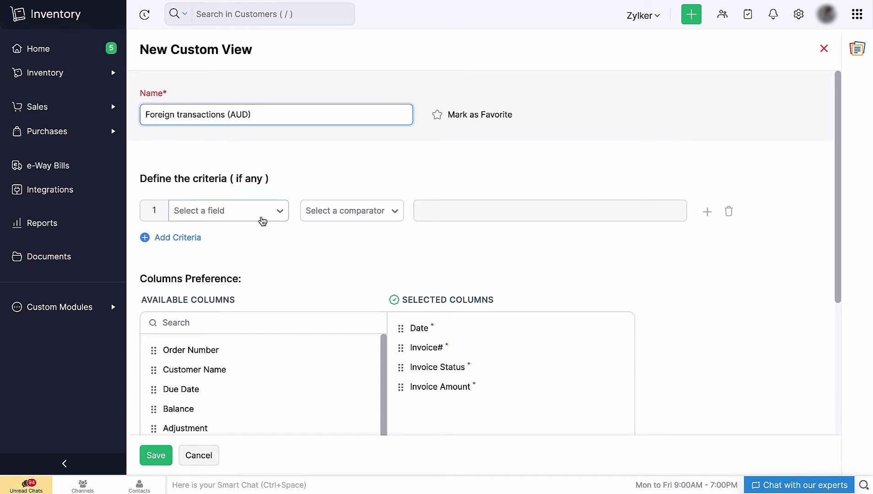
pyautogui.click(266, 213)
pyautogui.click(257, 274)
pyautogui.click(341, 209)
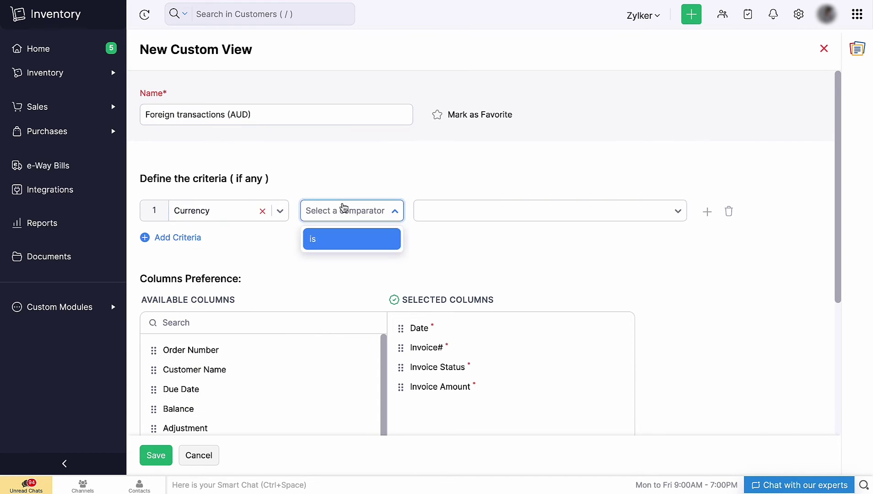
pyautogui.click(339, 237)
pyautogui.click(474, 211)
pyautogui.click(509, 353)
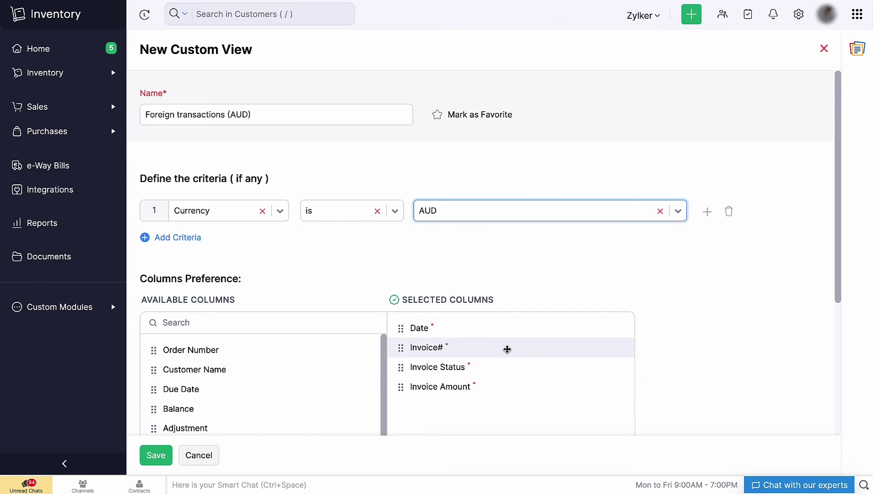
pyautogui.click(165, 456)
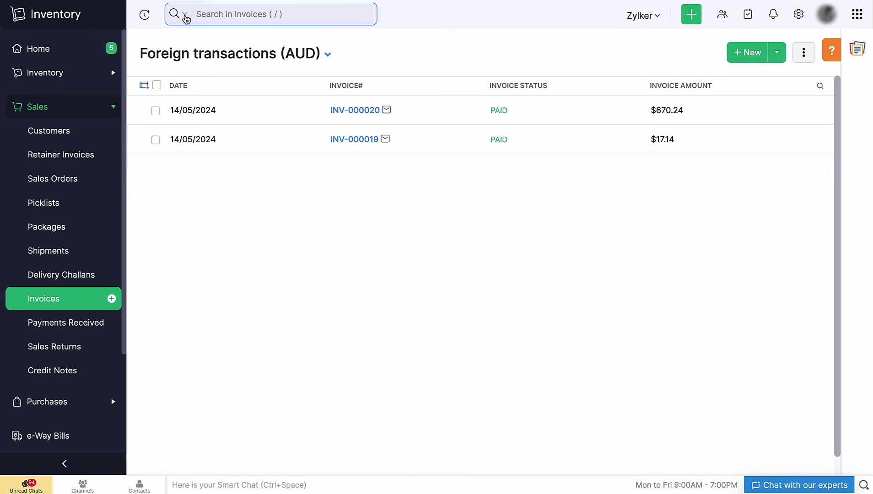
# Review the Currency filter choices in the invoice Advanced Search.
pyautogui.click(185, 16)
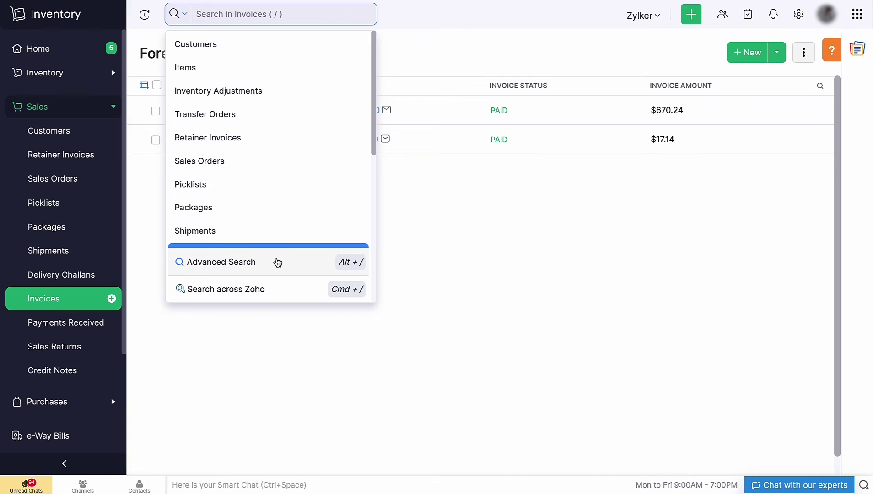
pyautogui.click(278, 263)
pyautogui.click(576, 184)
pyautogui.click(638, 158)
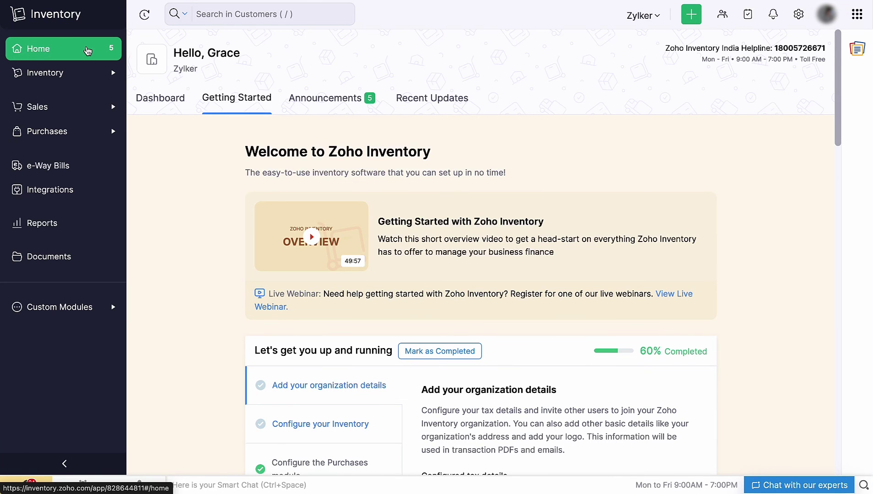
# Open the Customer Balances report under Reports and expand all currencies.
pyautogui.click(91, 223)
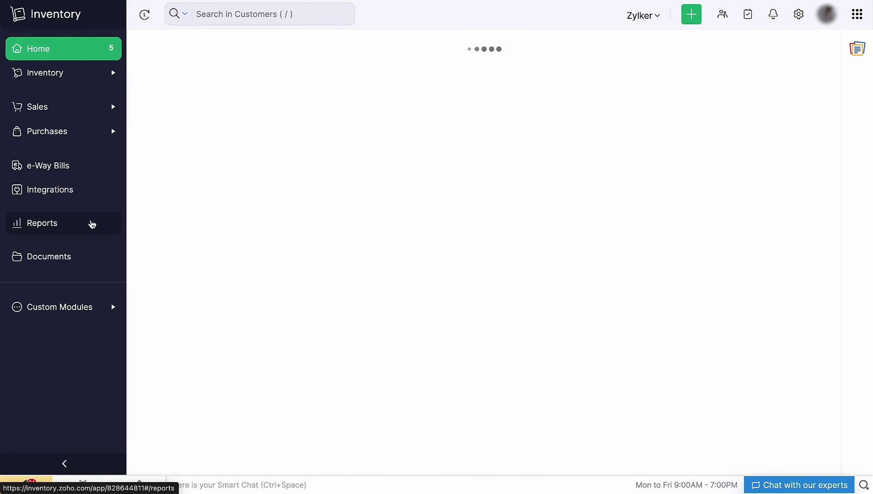
pyautogui.click(646, 235)
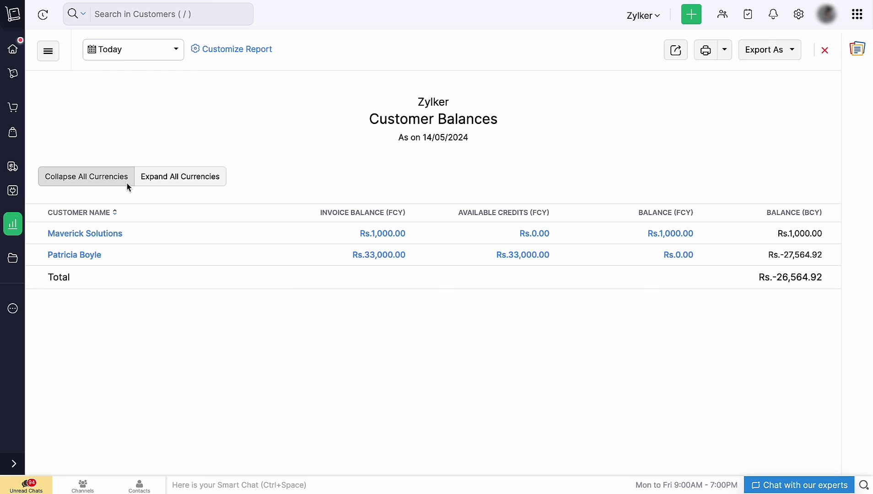
pyautogui.click(166, 184)
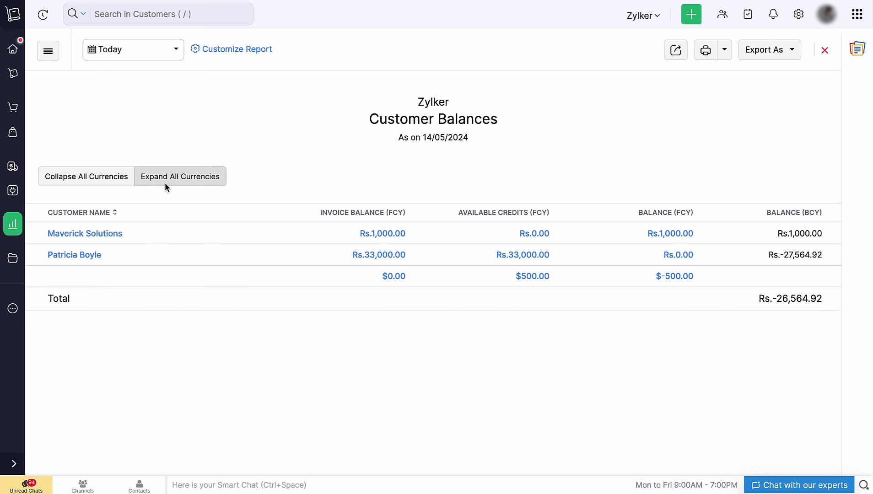